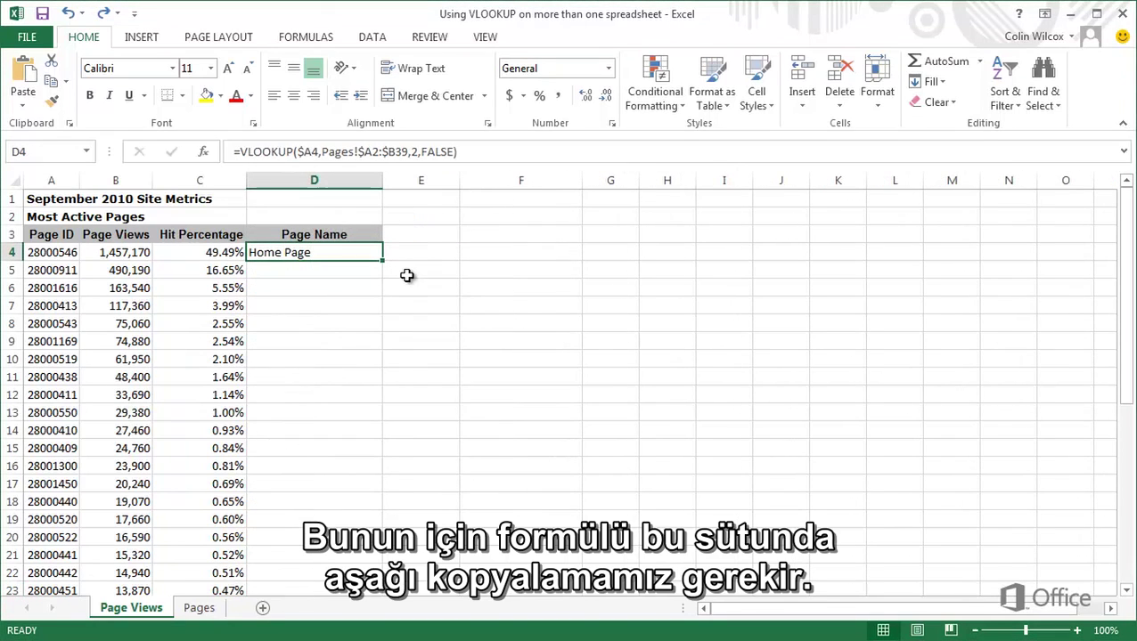
Step: Begin the Page Name lookup in D4 with =VLOOKUP($A4, as the lookup value
left_click_drag(383, 260, 375, 566)
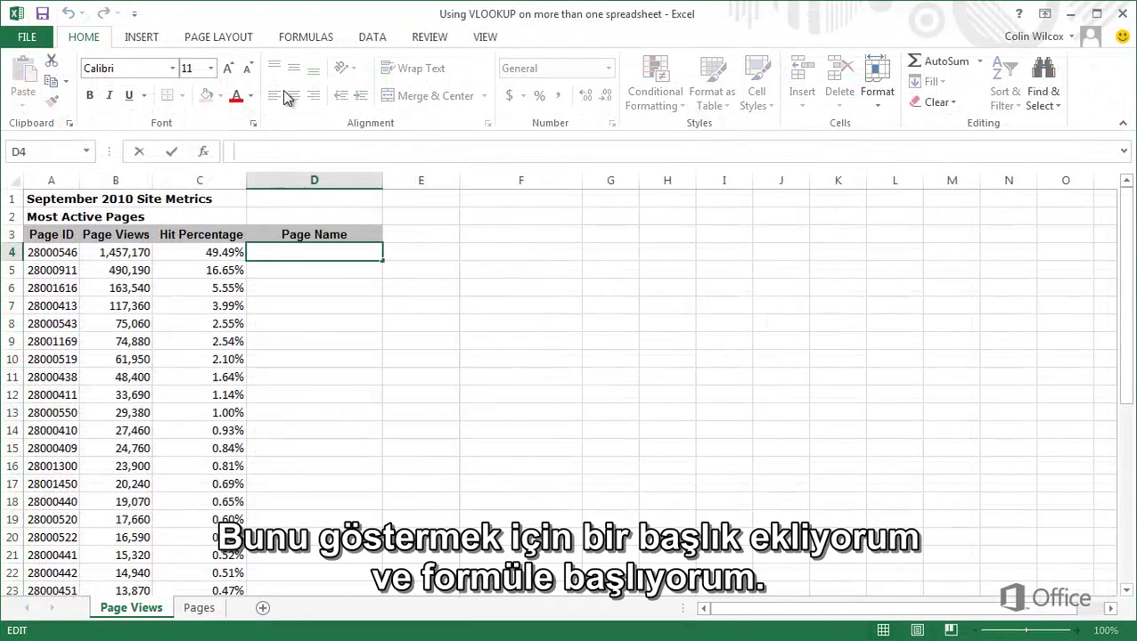
type("=")
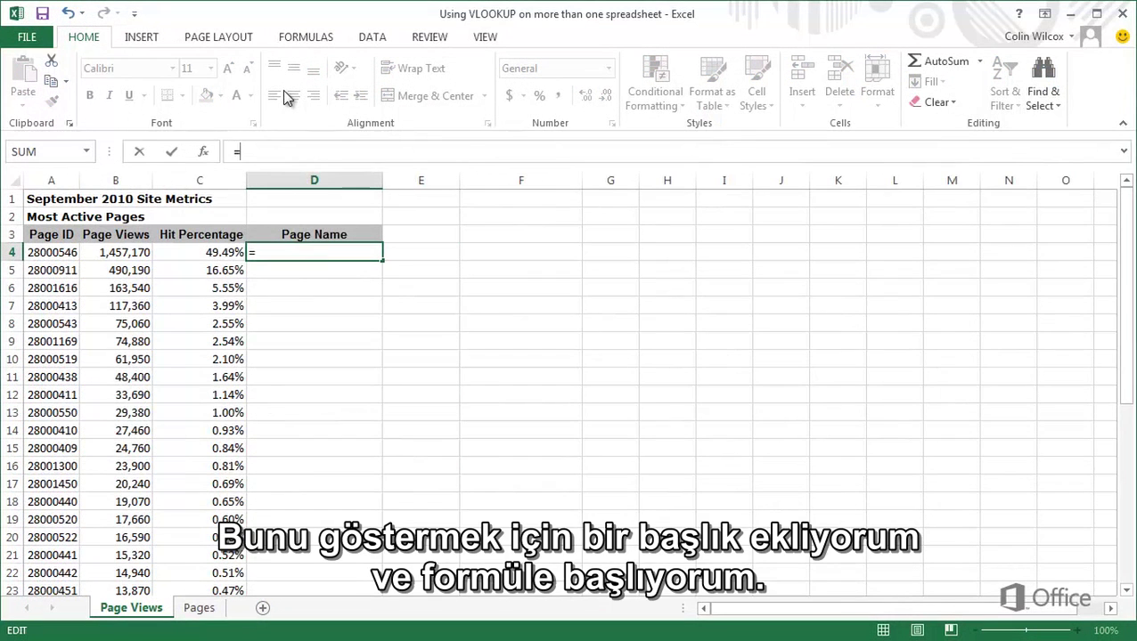
type("VLOOKUP(")
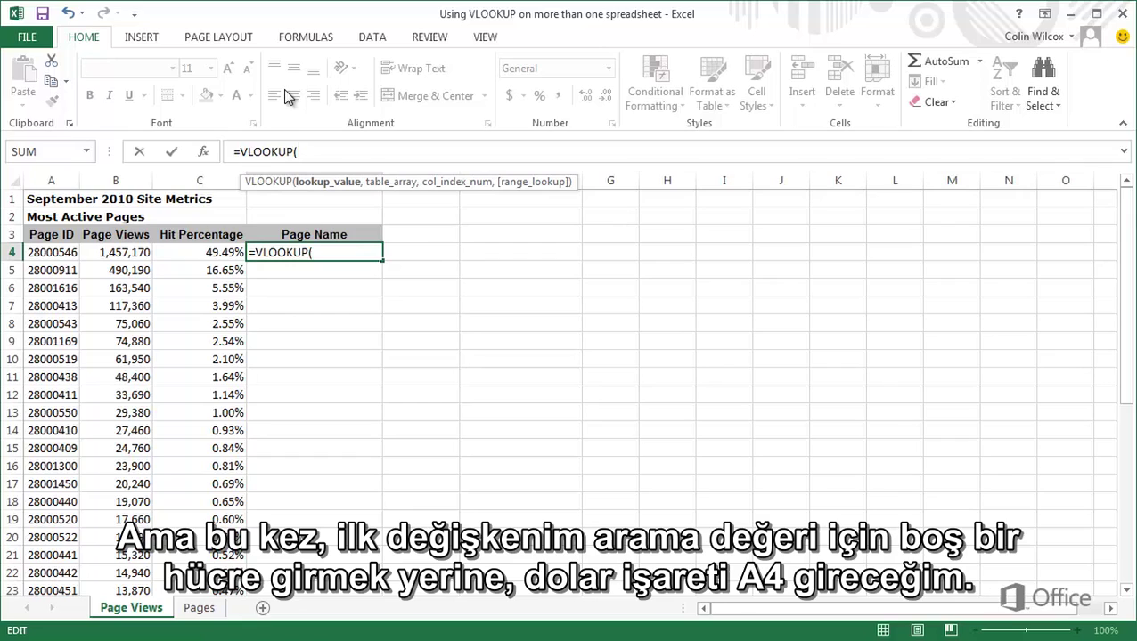
type("$A4")
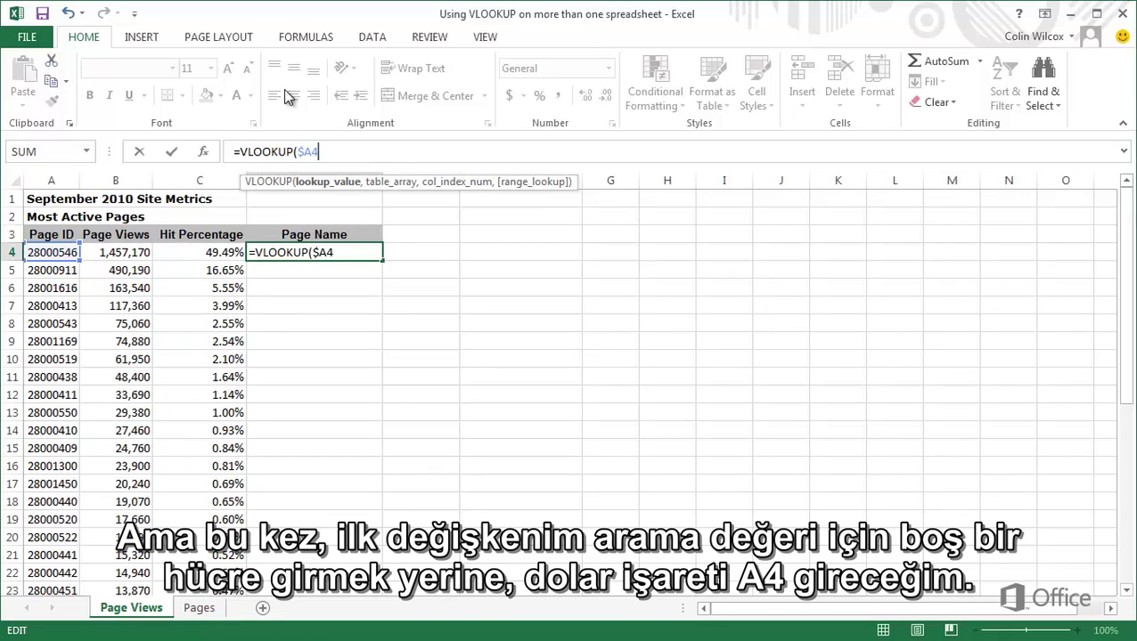
type(",")
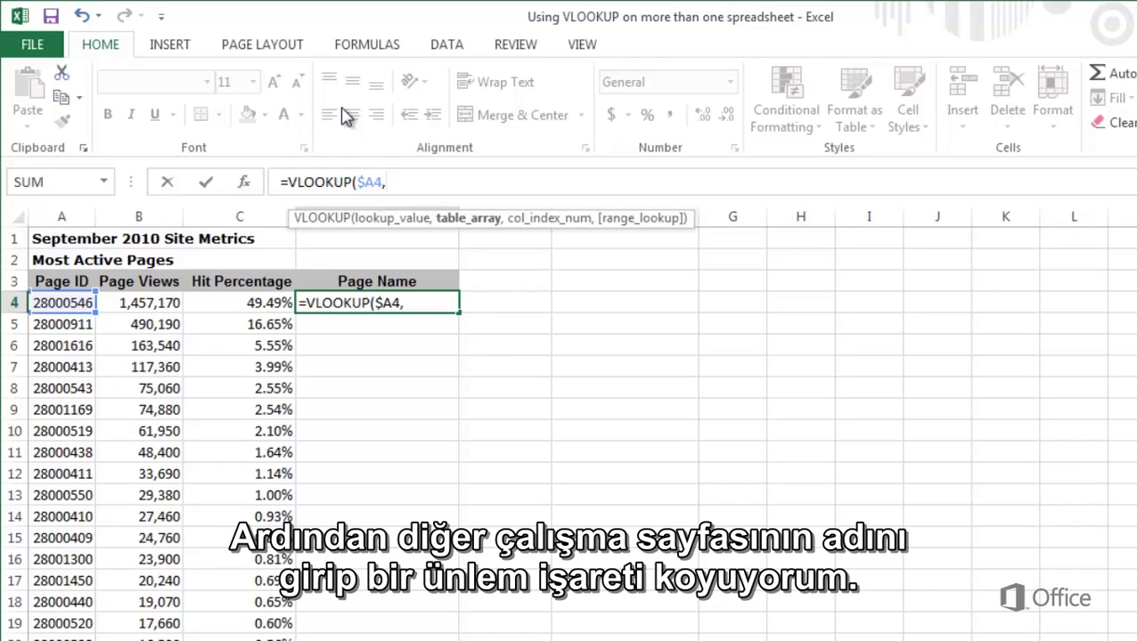
Step: Finish D4 as =VLOOKUP($A4,Pages!$A2:$B39,2,FALSE) for an exact match from the Pages sheet
type("Pages")
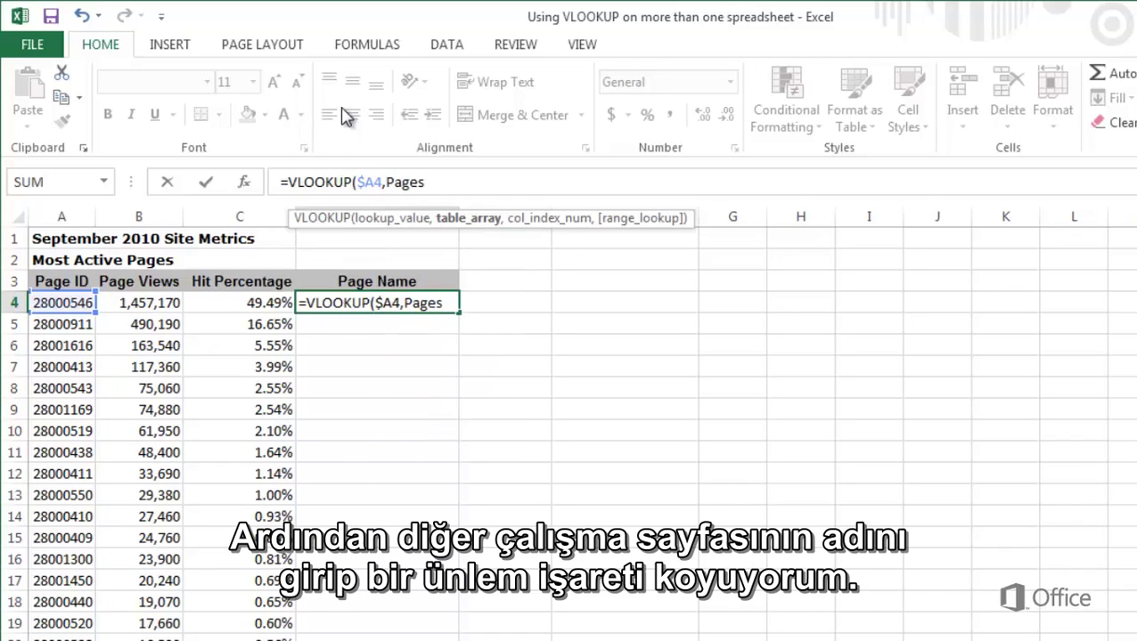
type("!")
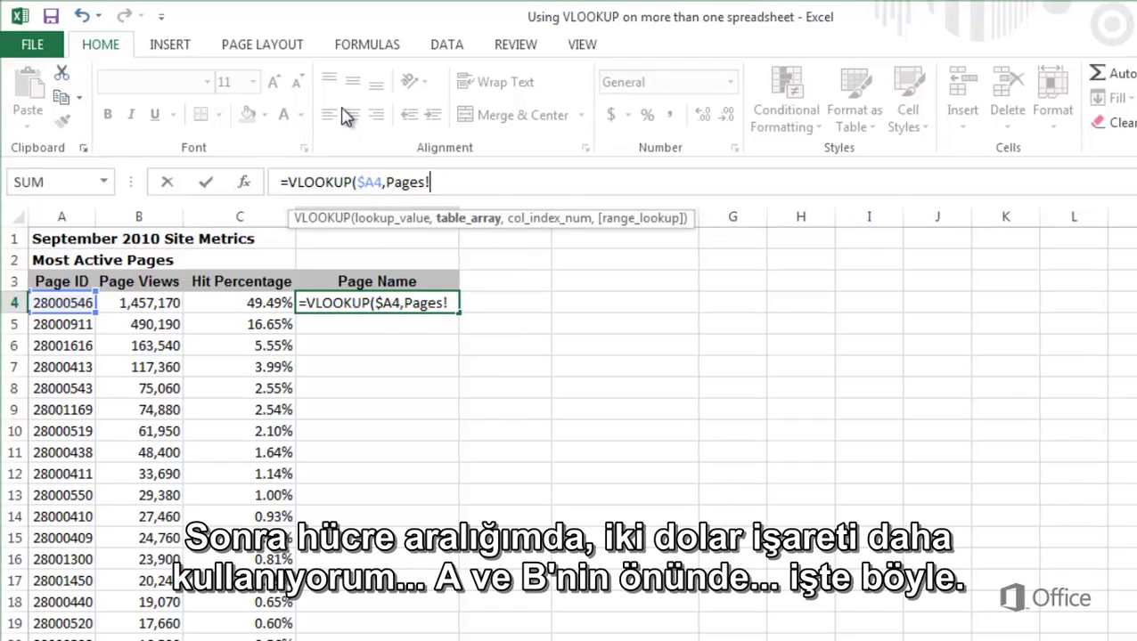
type("$")
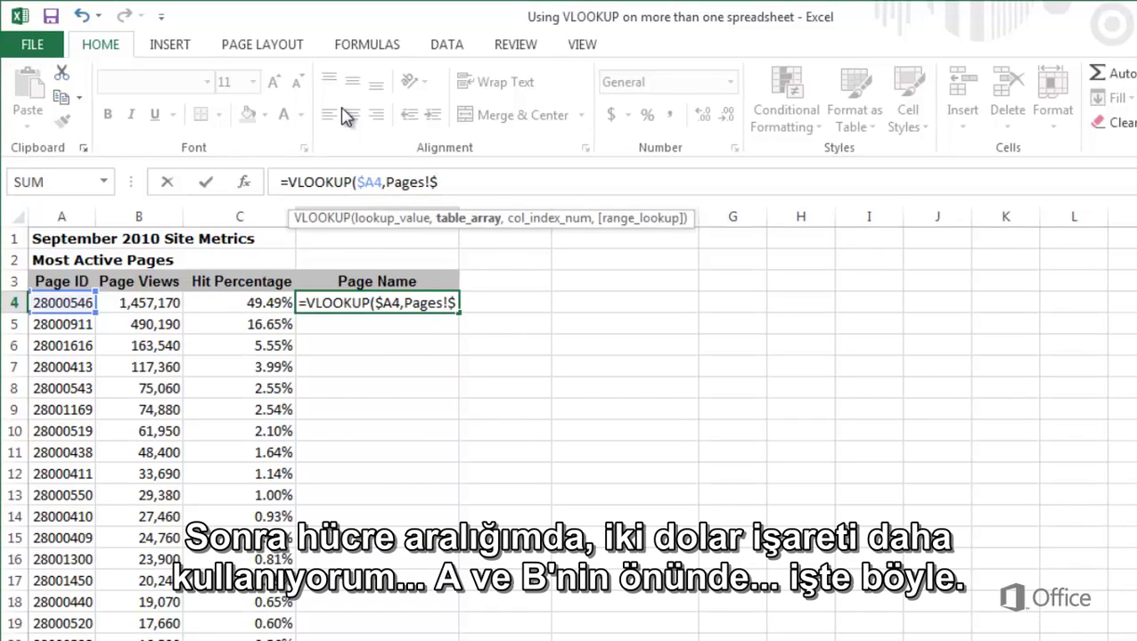
type("A2:$")
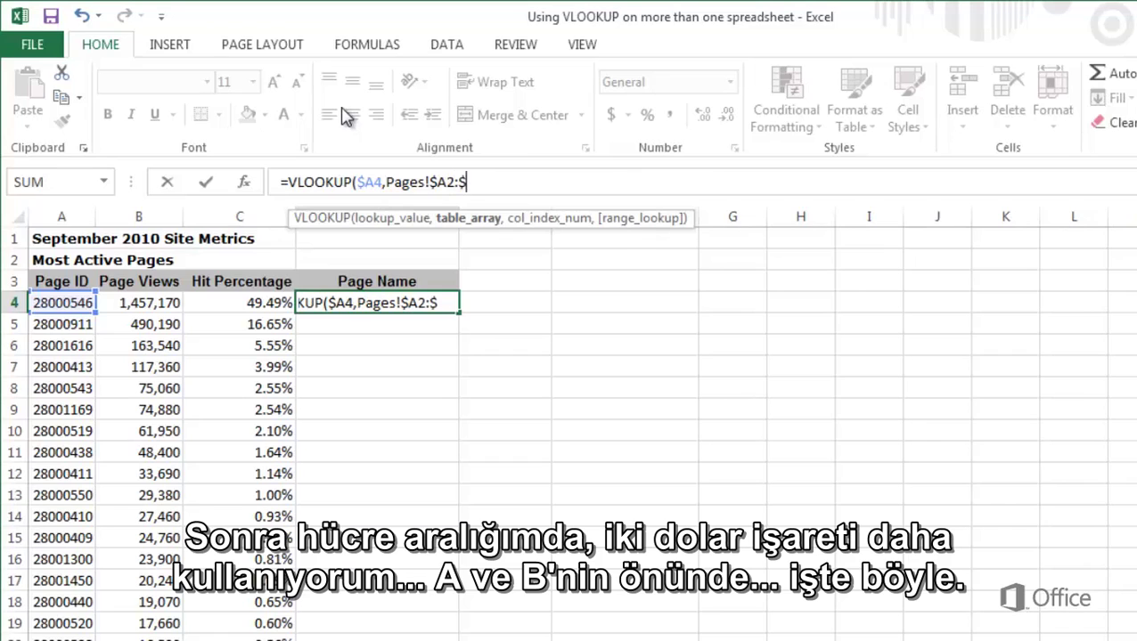
type("B39,")
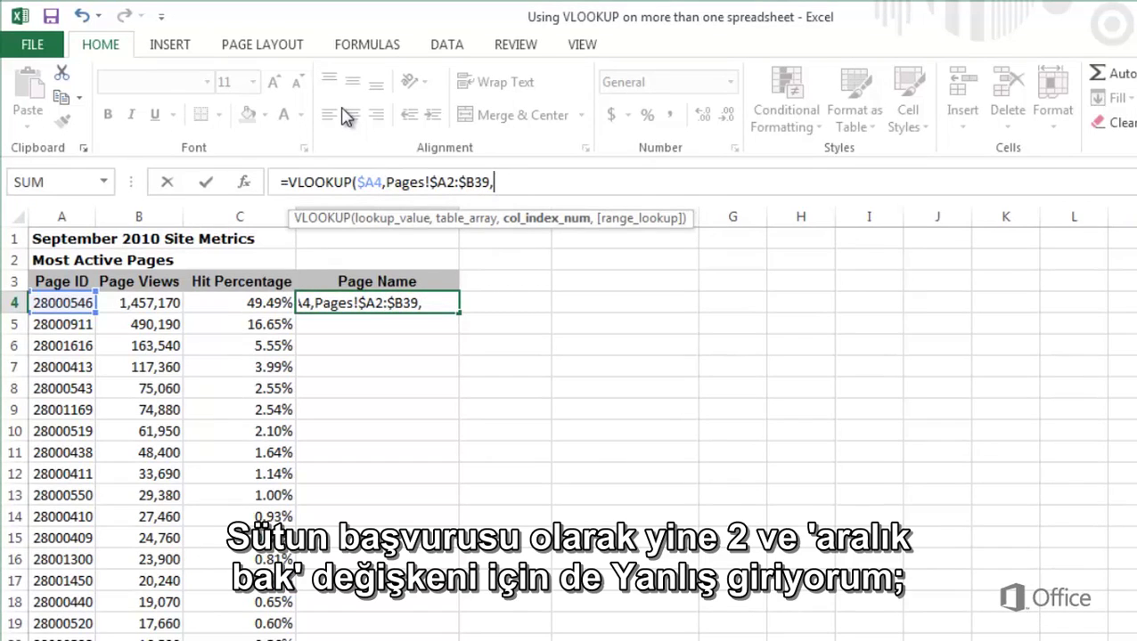
type("2")
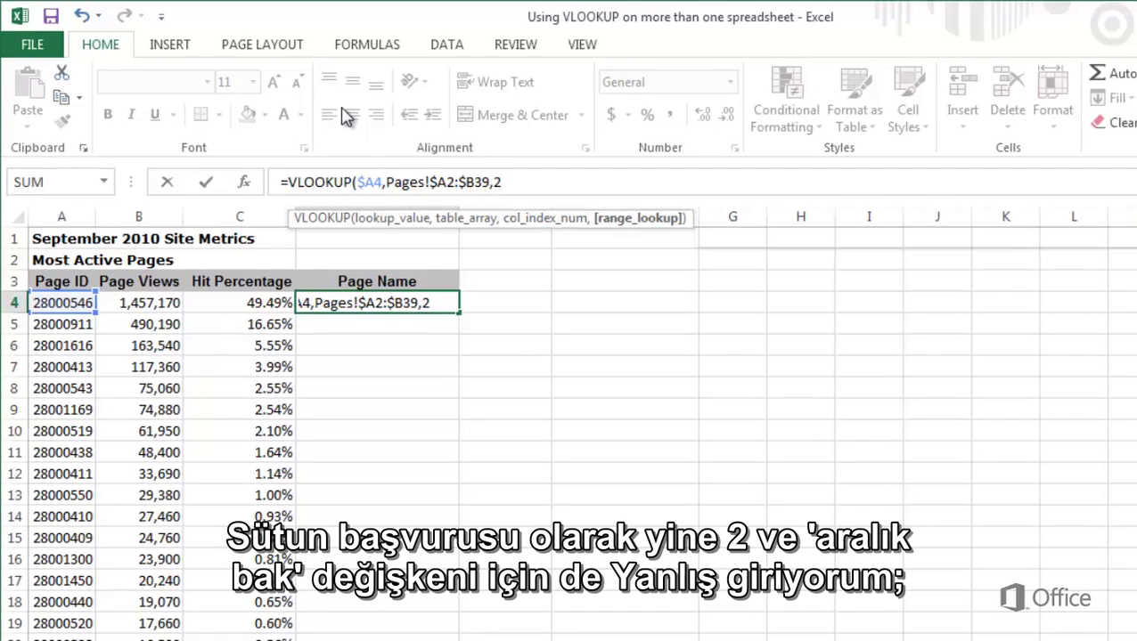
type(",FALSE)")
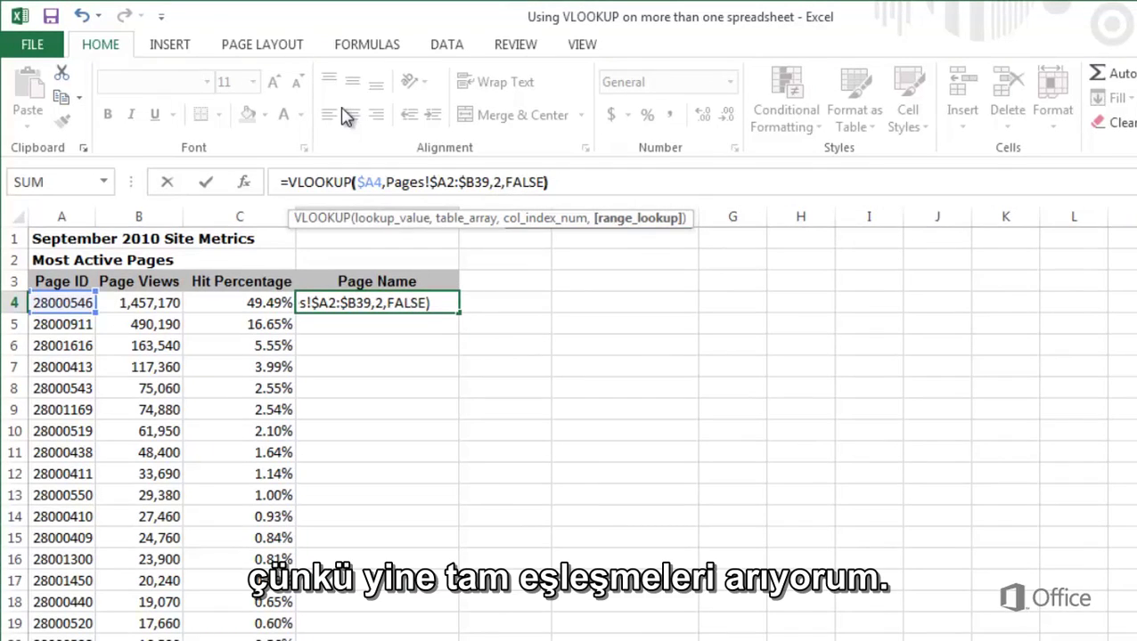
key("Return")
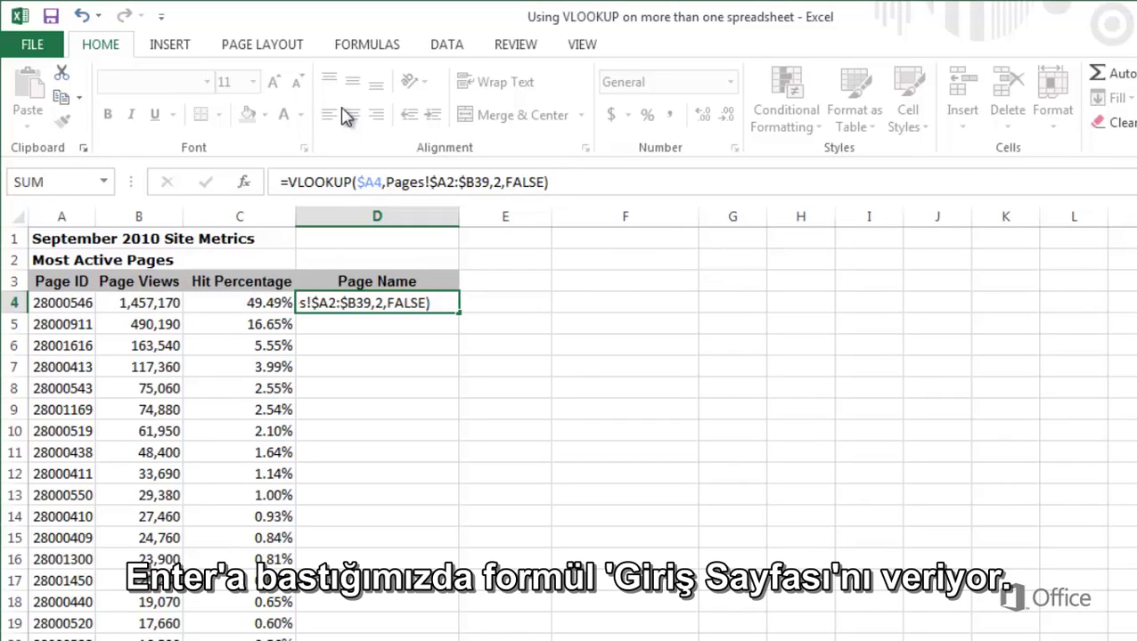
Step: Enter the D4 lookup so it returns Home Page, then fill it down column D to row 38
key("Return")
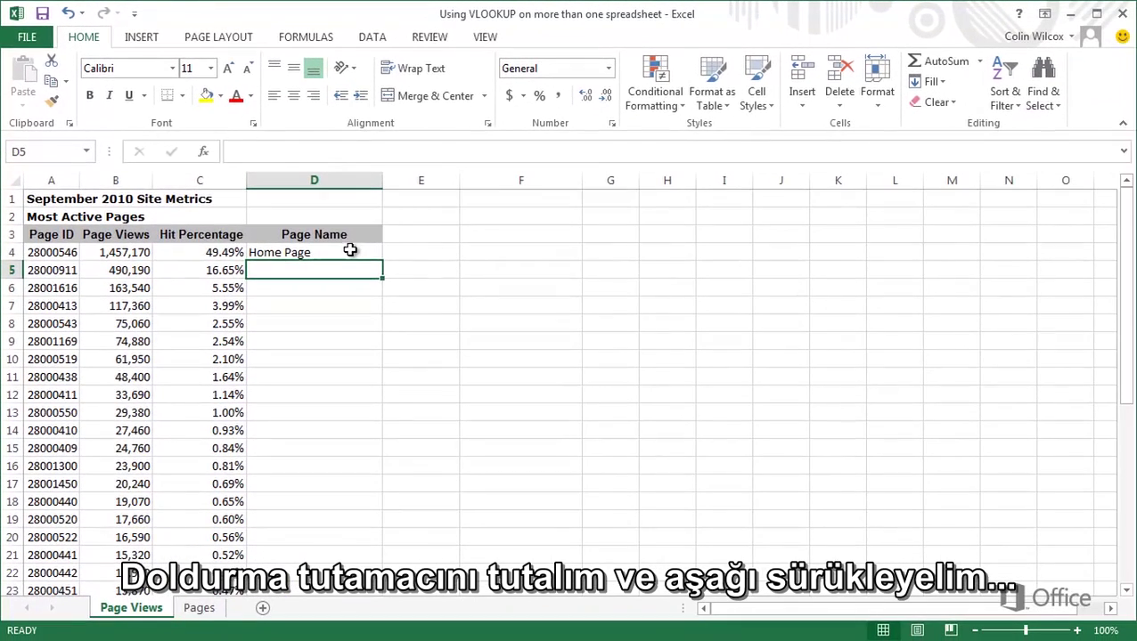
left_click(420, 303)
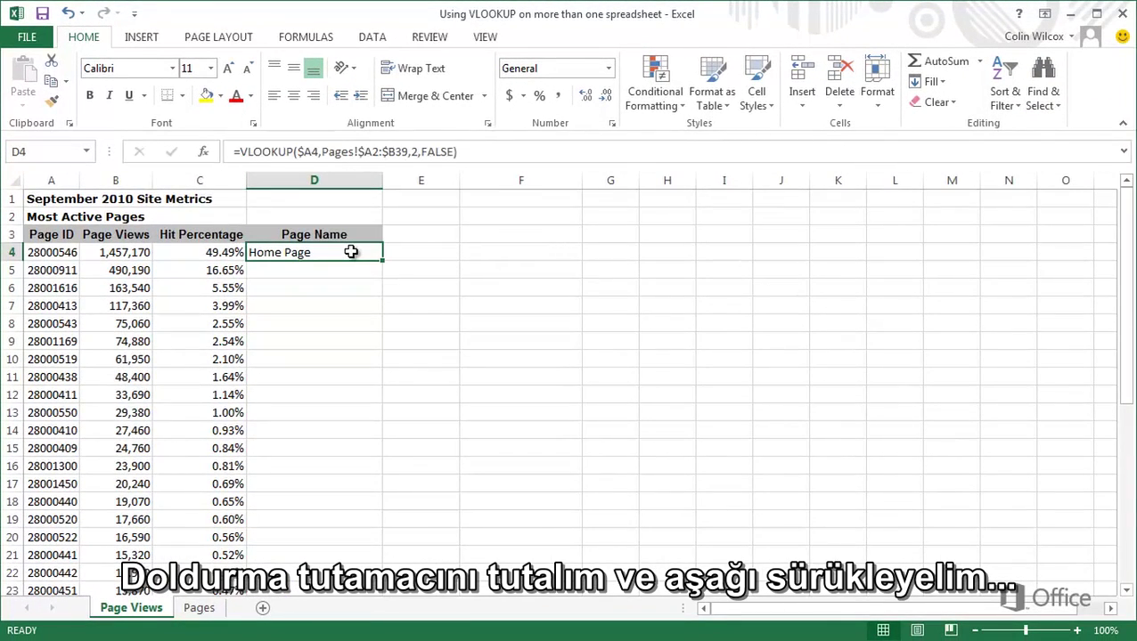
left_click_drag(383, 260, 393, 563)
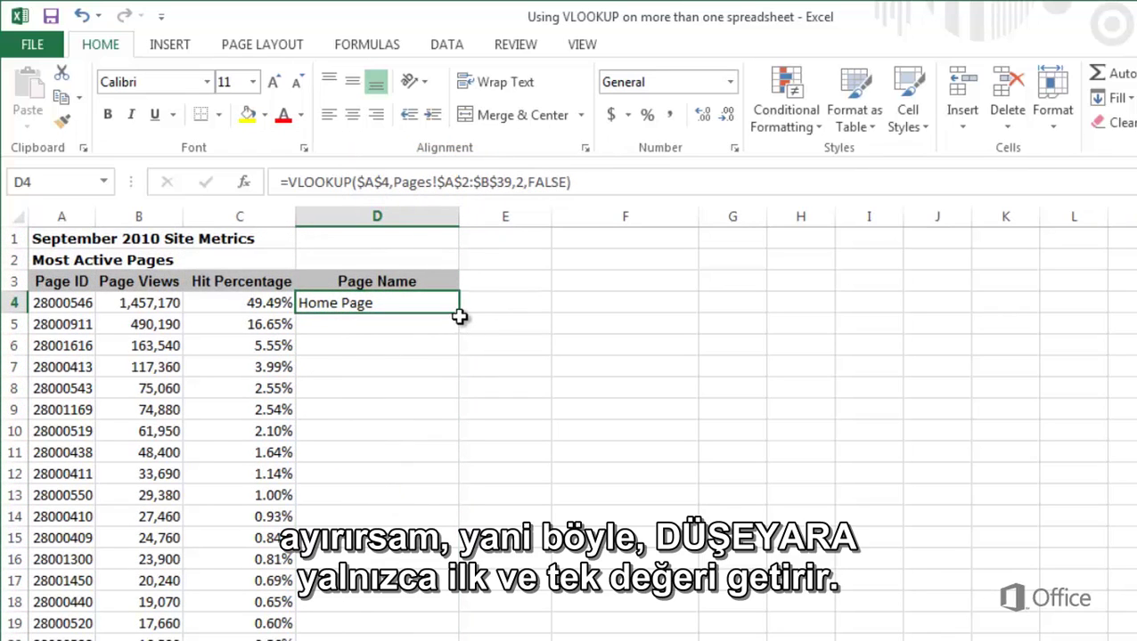
Step: Fill D4's fully locked $A$4 lookup down column D, so every row shows Home Page
left_click_drag(463, 319, 465, 638)
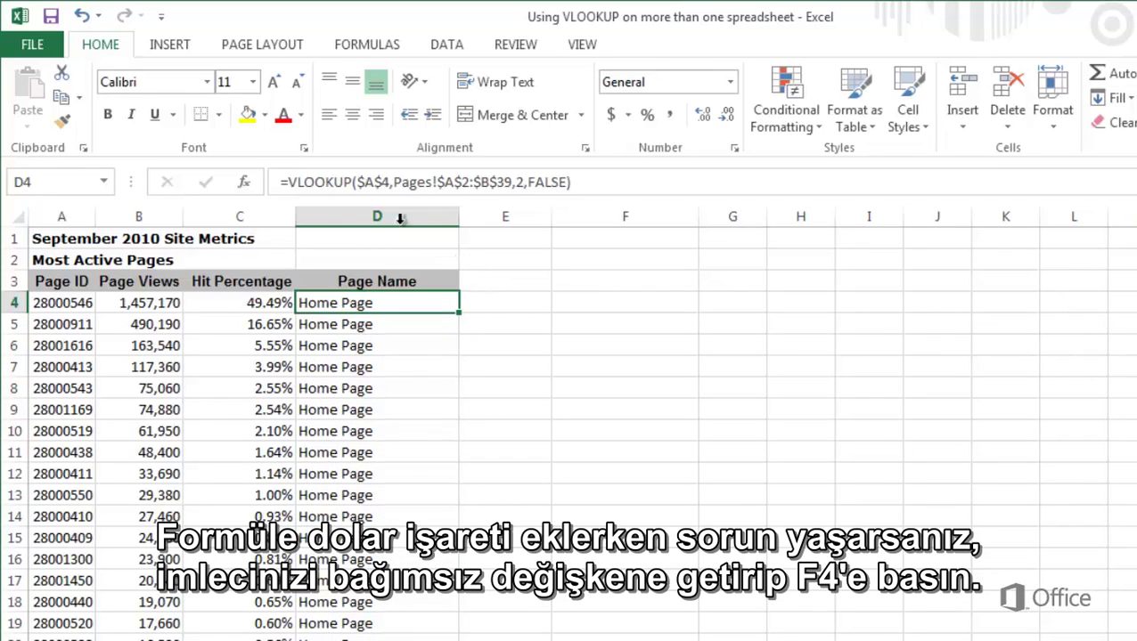
Step: Change the D4 formula's lookup value from $A$4 to $A4, locking only column A
left_click(364, 181)
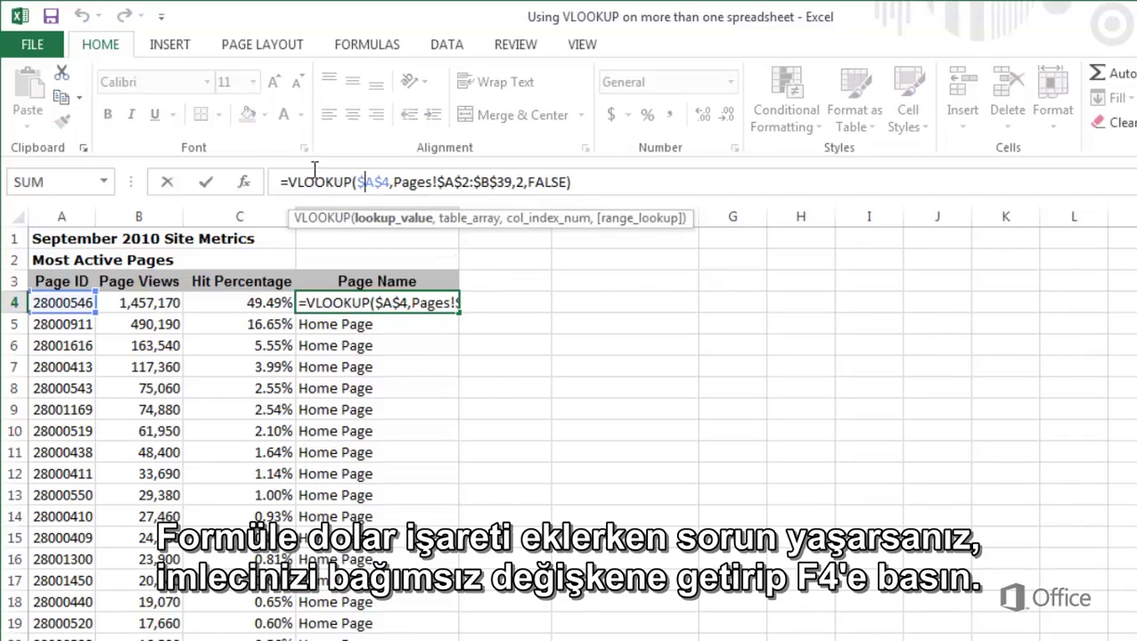
key("F4")
key("F4")
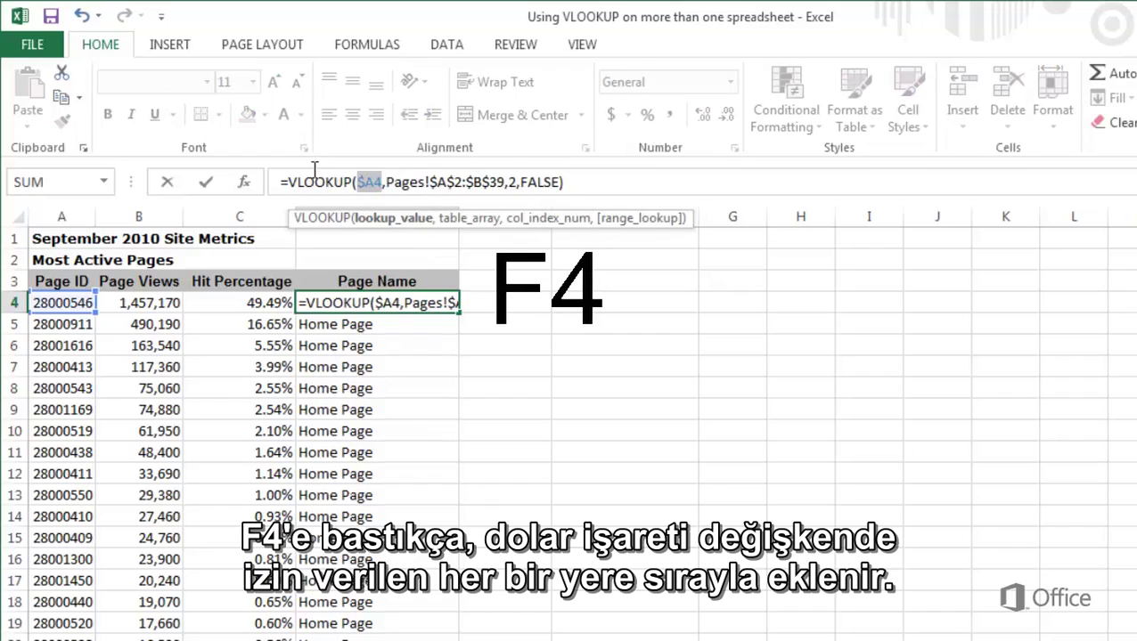
key("F4")
key("F4")
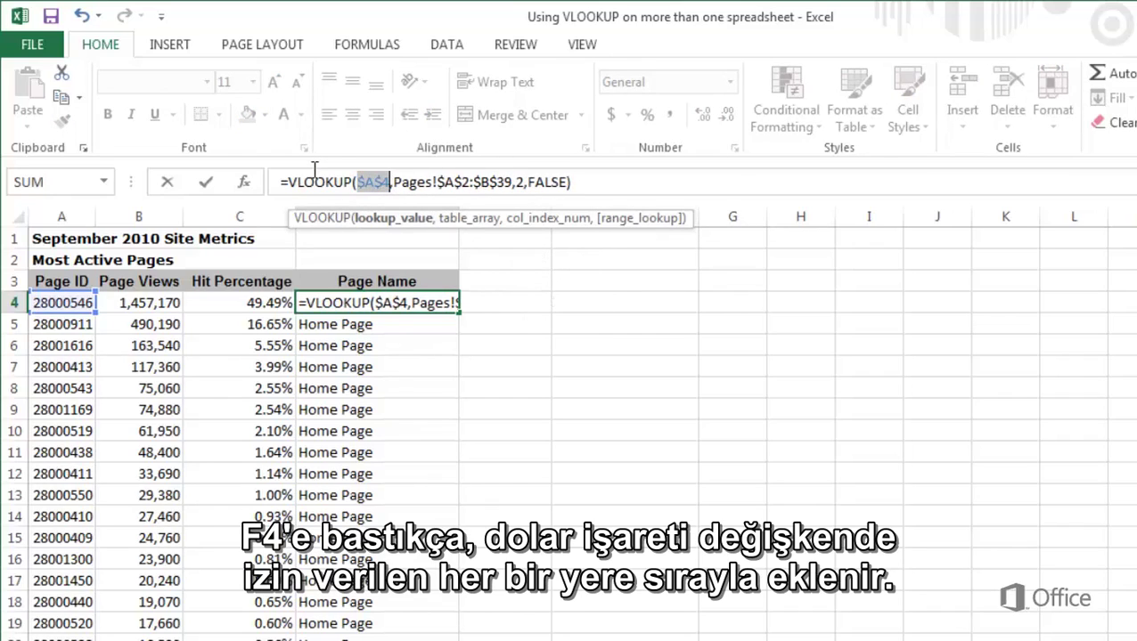
key("F4")
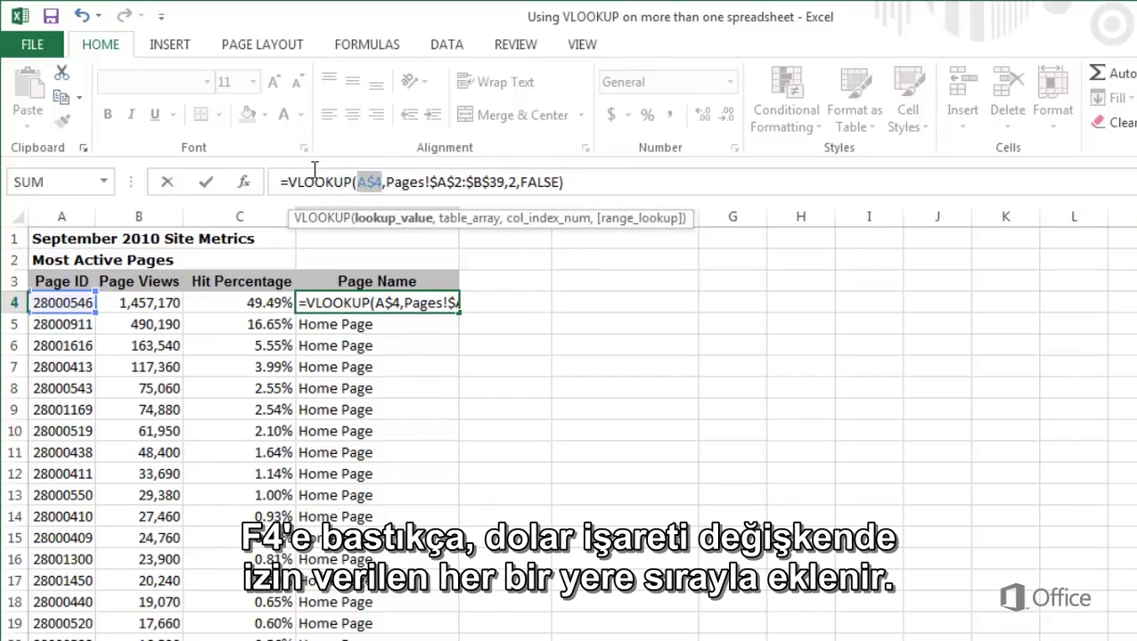
key("F4")
key("F4")
key("F4")
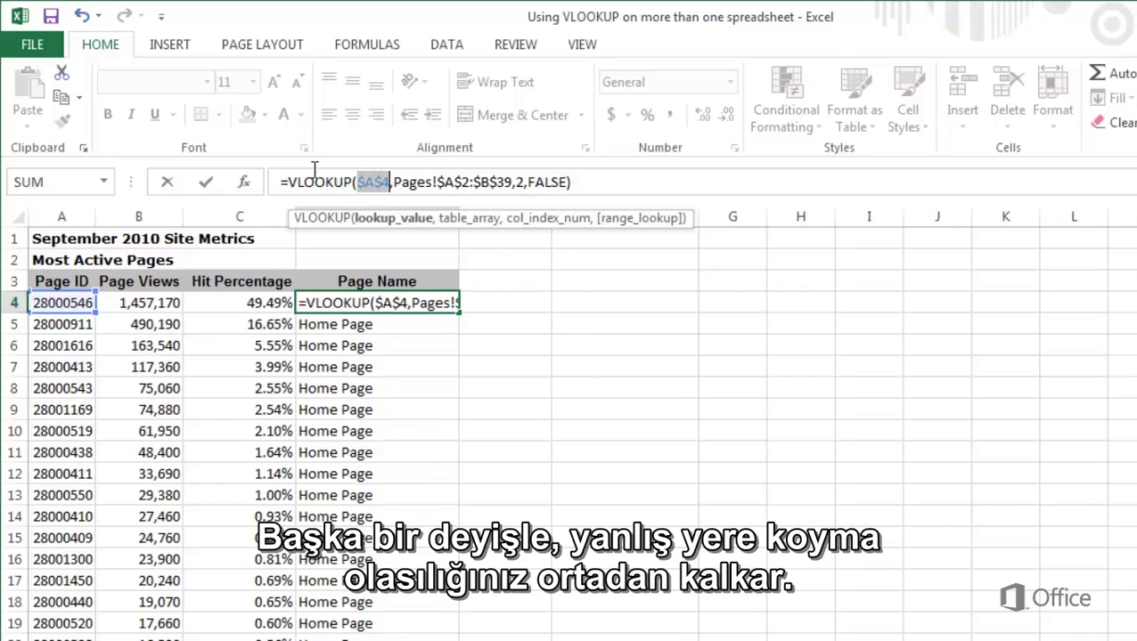
key("F4")
key("F4")
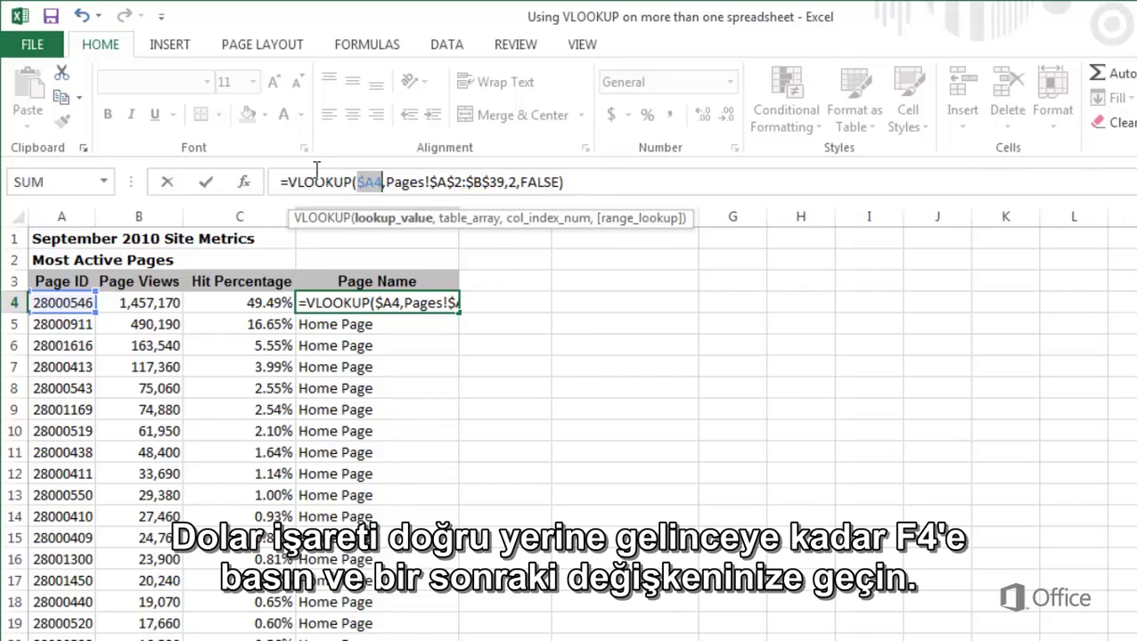
Step: Change the lookup range start from $A$2 to $A2, locking only column A
left_click(444, 182)
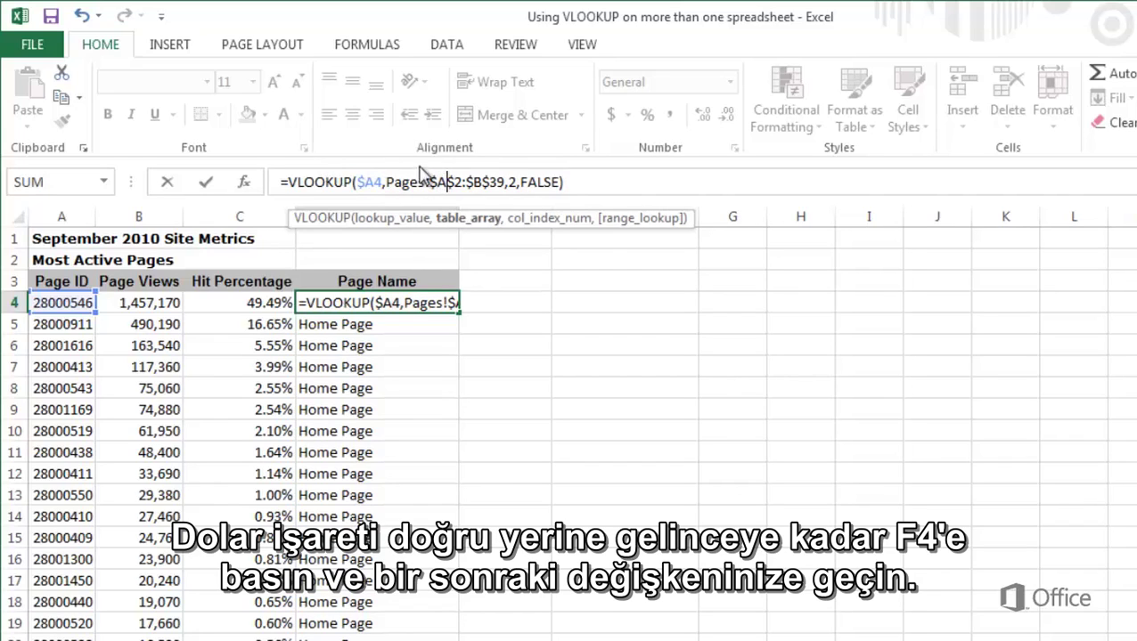
key("F4")
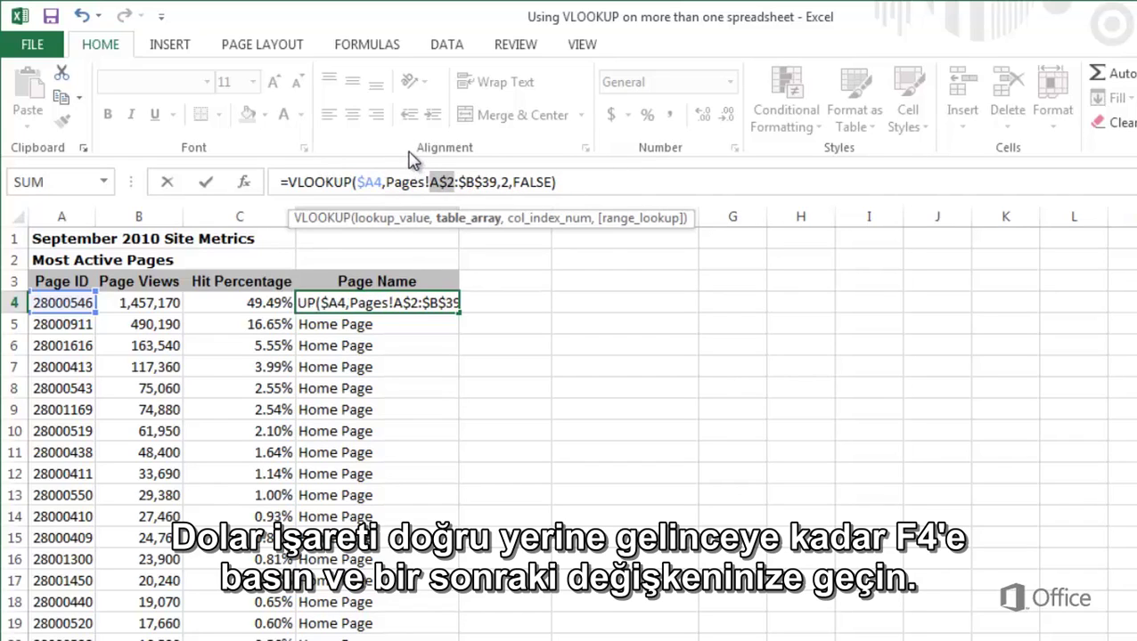
key("F4")
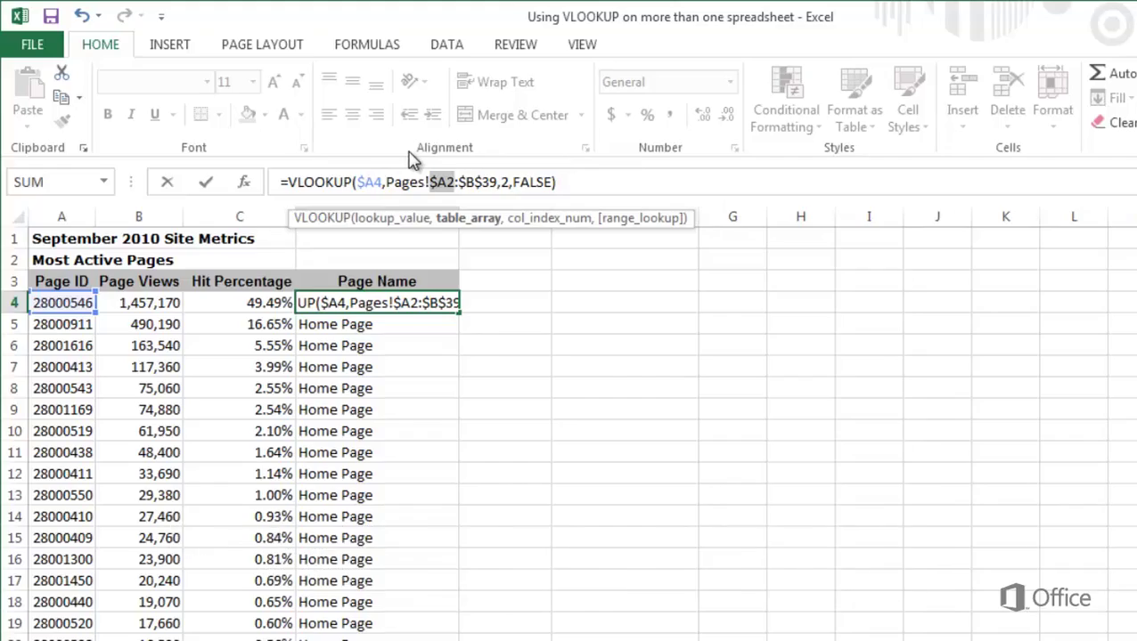